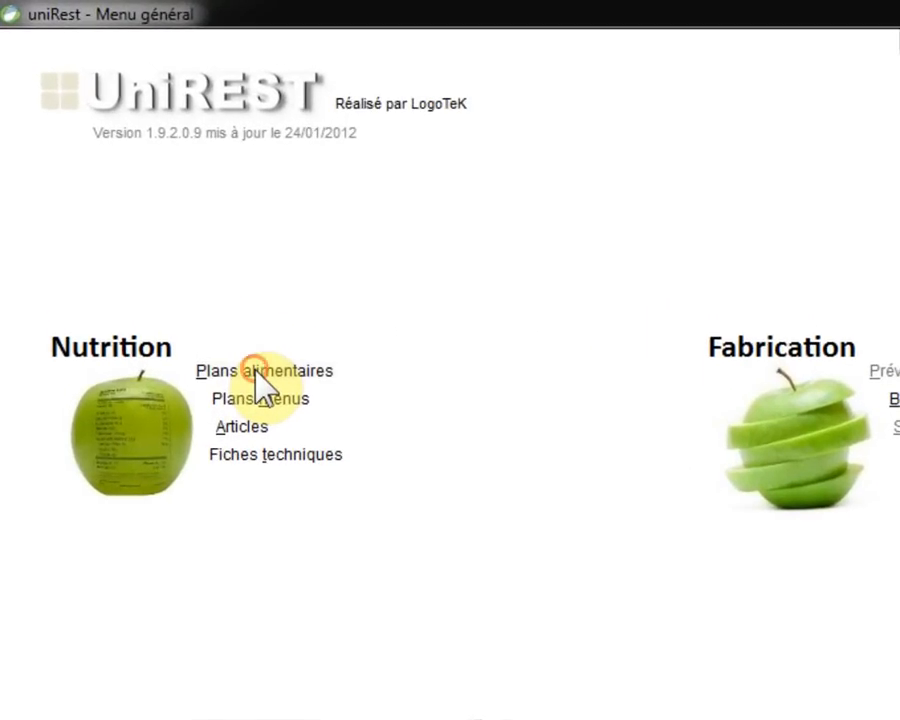
- Open the list of food plans and preview the CROUS plan and Plan alimentaire 1
click(256, 372)
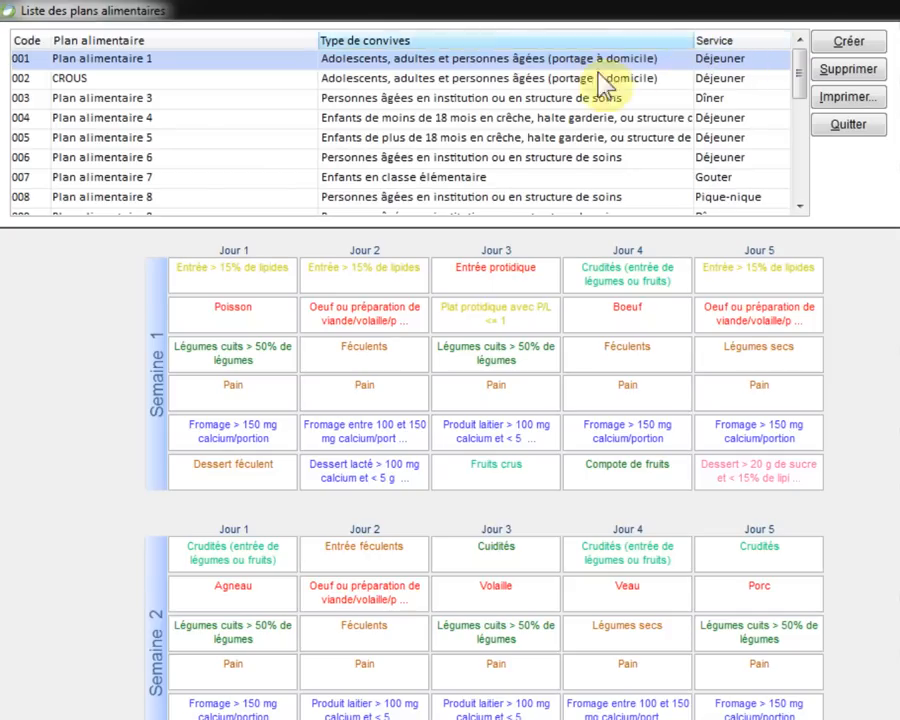
click(420, 78)
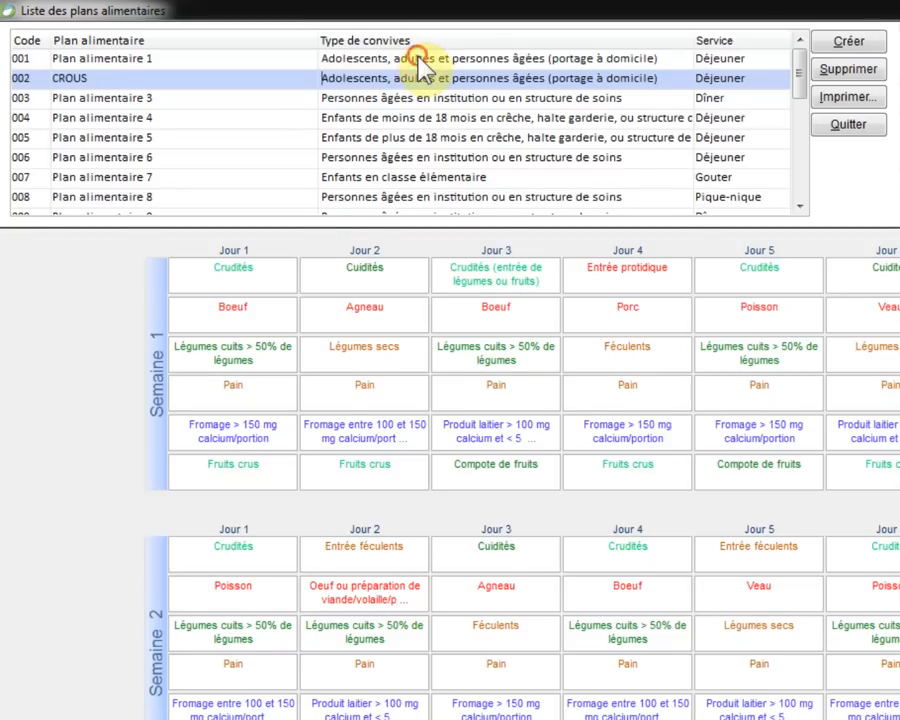
click(418, 60)
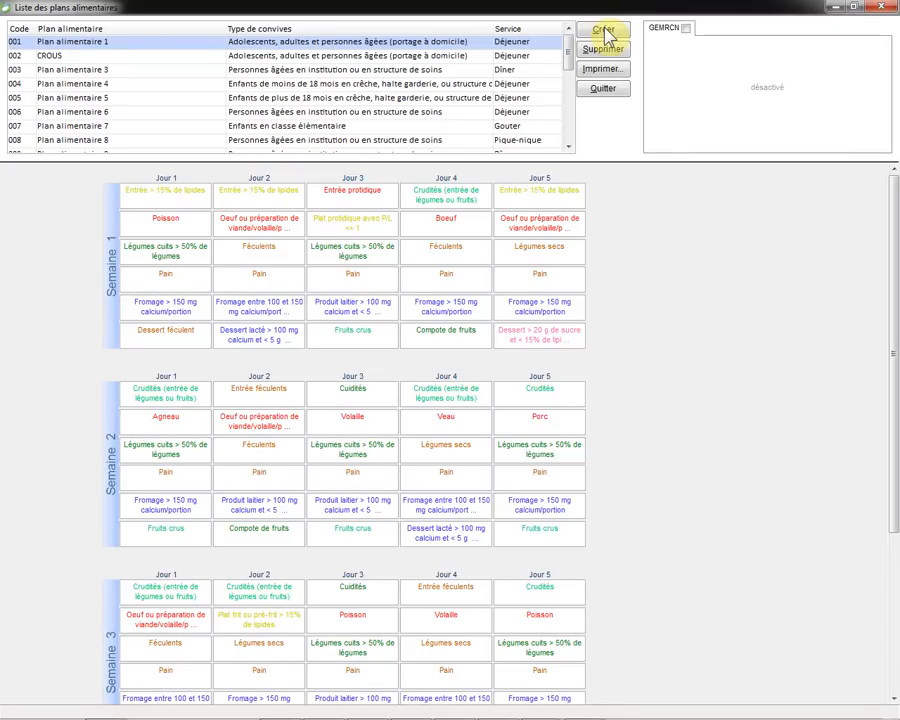
- Start a new food plan with code 105 and label "Plan alimentaire 105", keeping the Déjeuner service
click(605, 30)
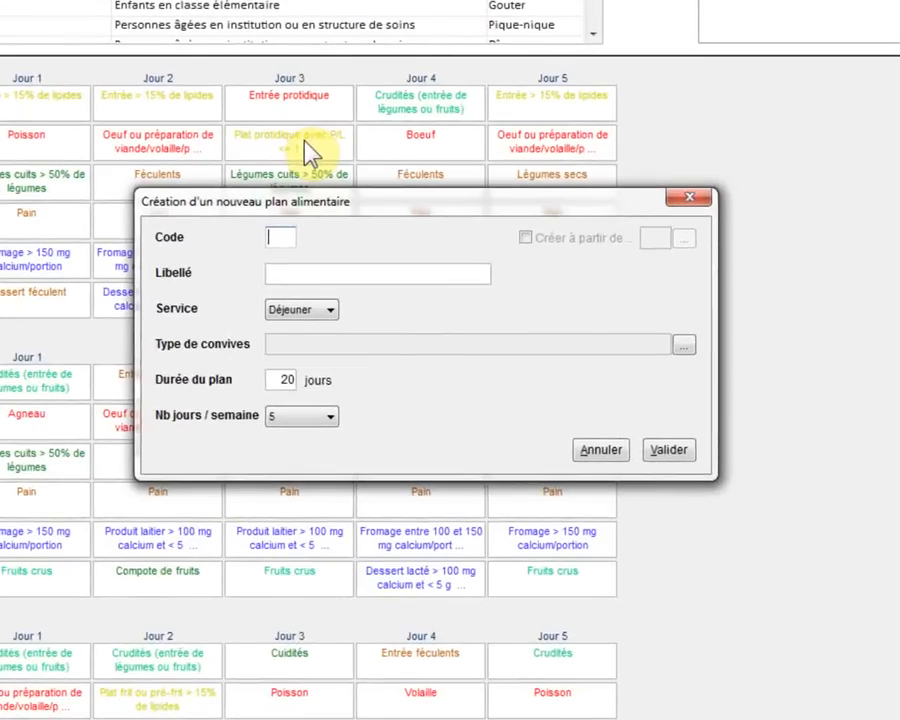
text(105)
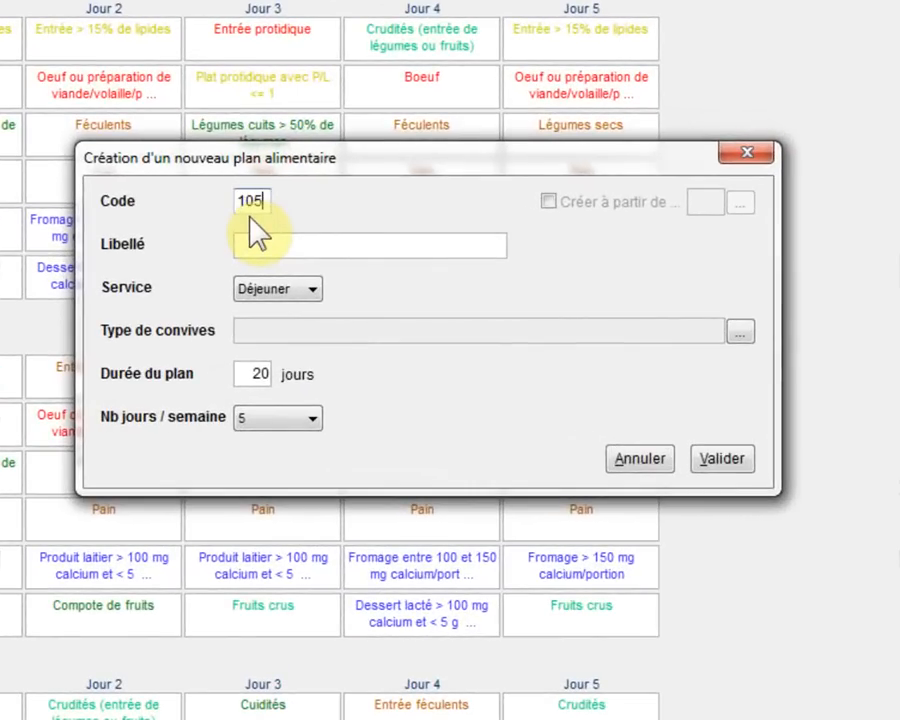
key(Tab)
text(Pla)
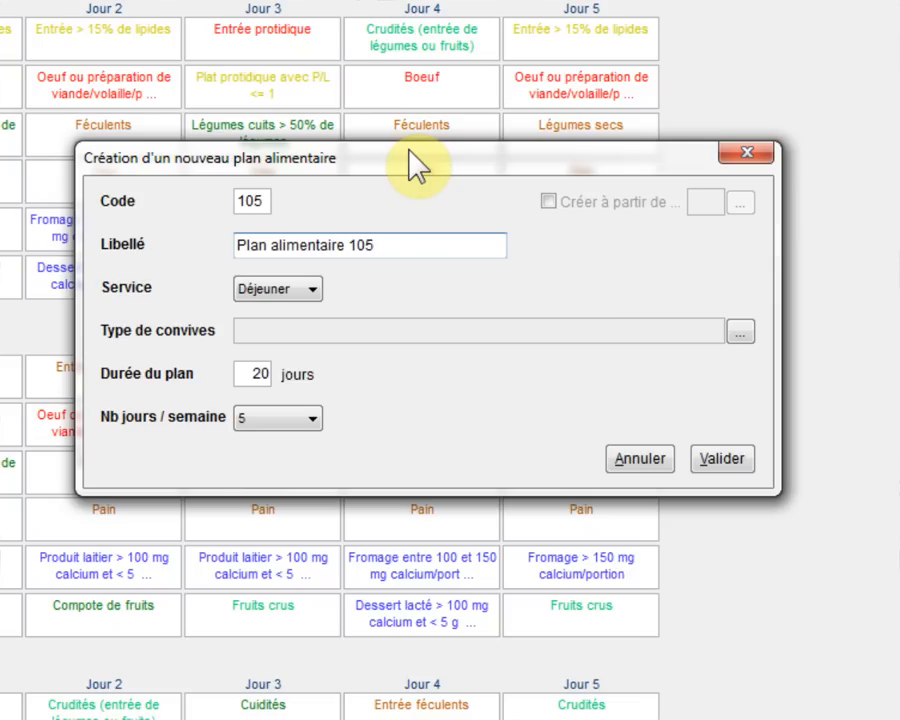
click(312, 288)
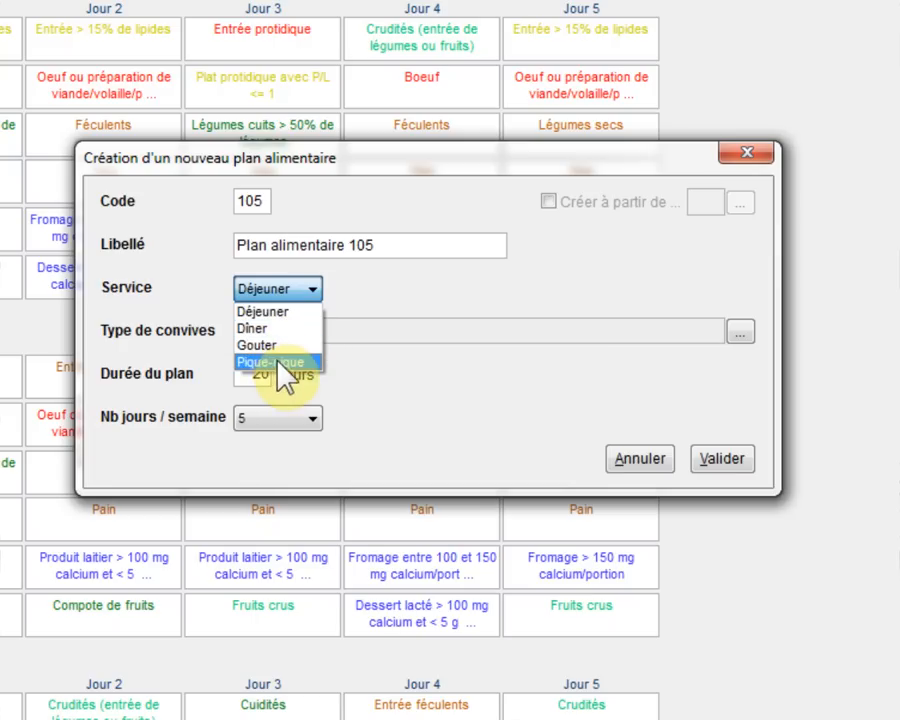
click(314, 289)
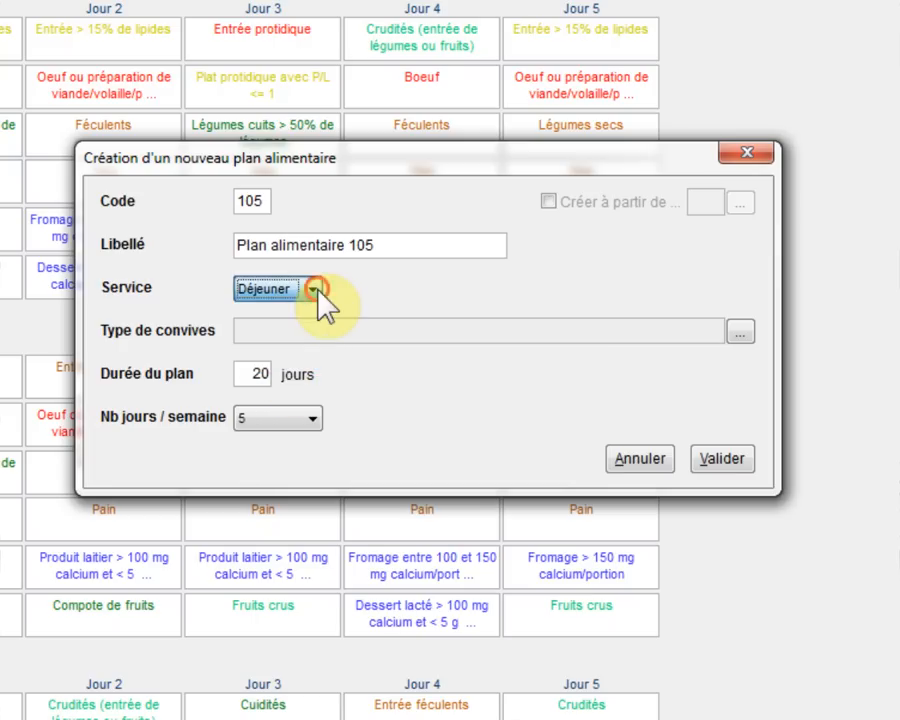
- Set the new plan's guest type to "Adolescents, adultes et personnes âgées (portage à domicile)"
click(740, 332)
click(333, 157)
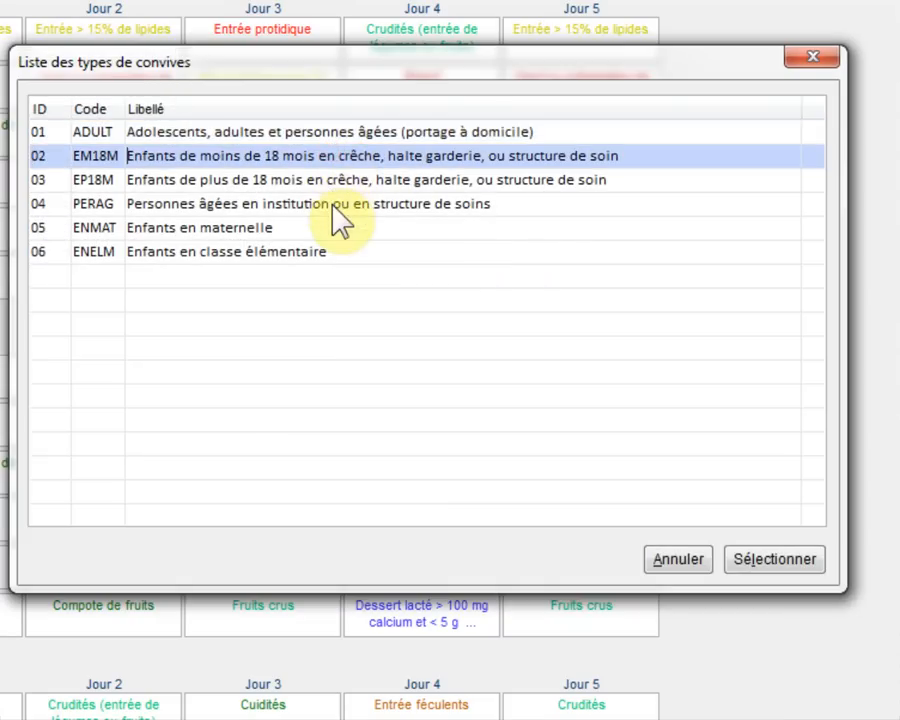
click(335, 182)
click(340, 207)
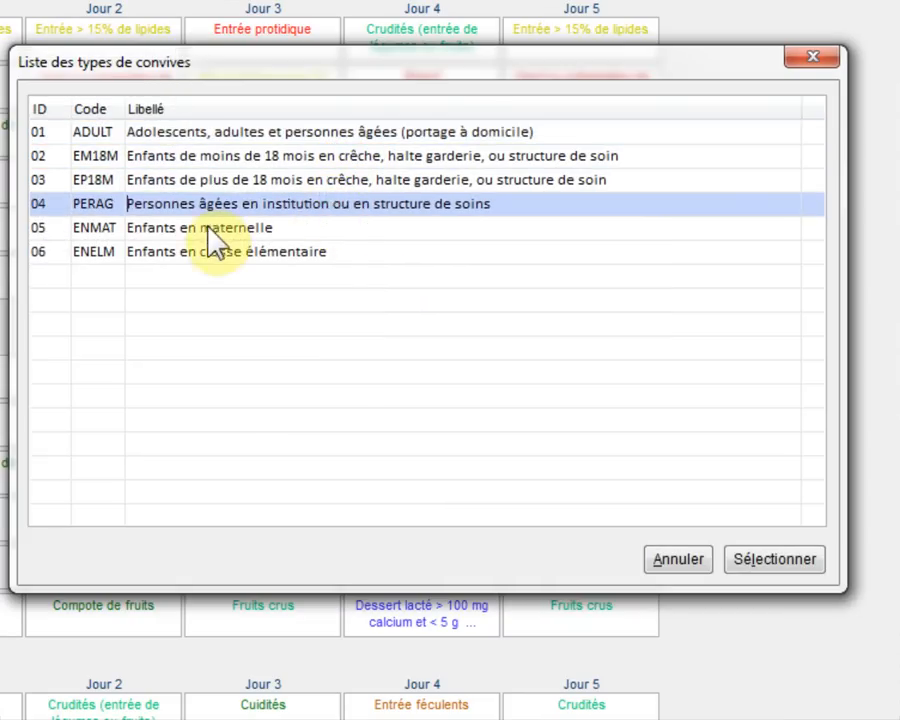
click(220, 133)
click(762, 558)
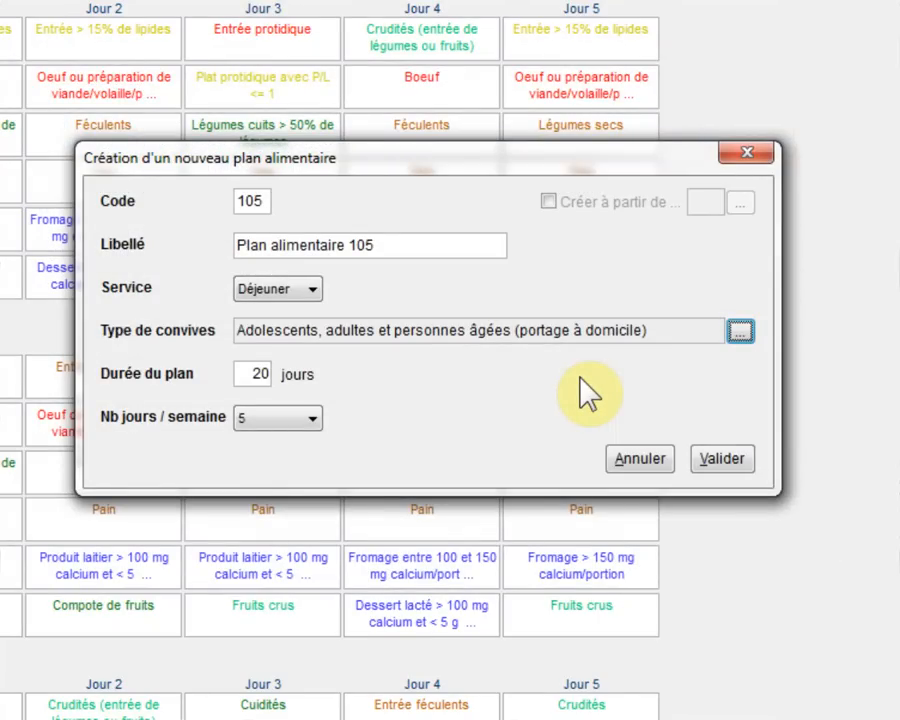
- Create the 20-day plan with 5 days per week, without basing it on an existing plan
click(310, 420)
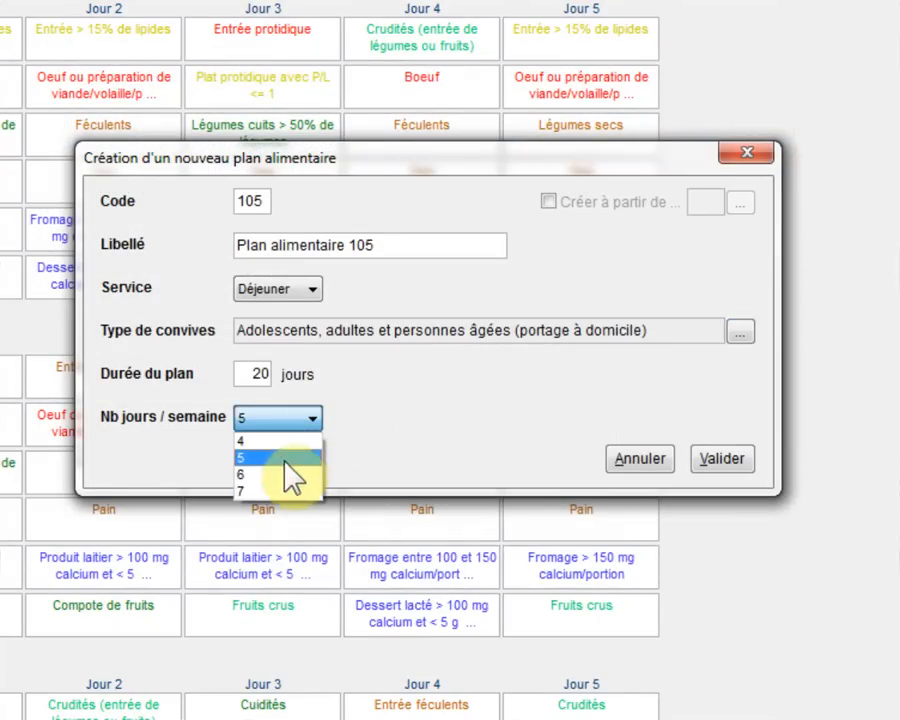
click(555, 212)
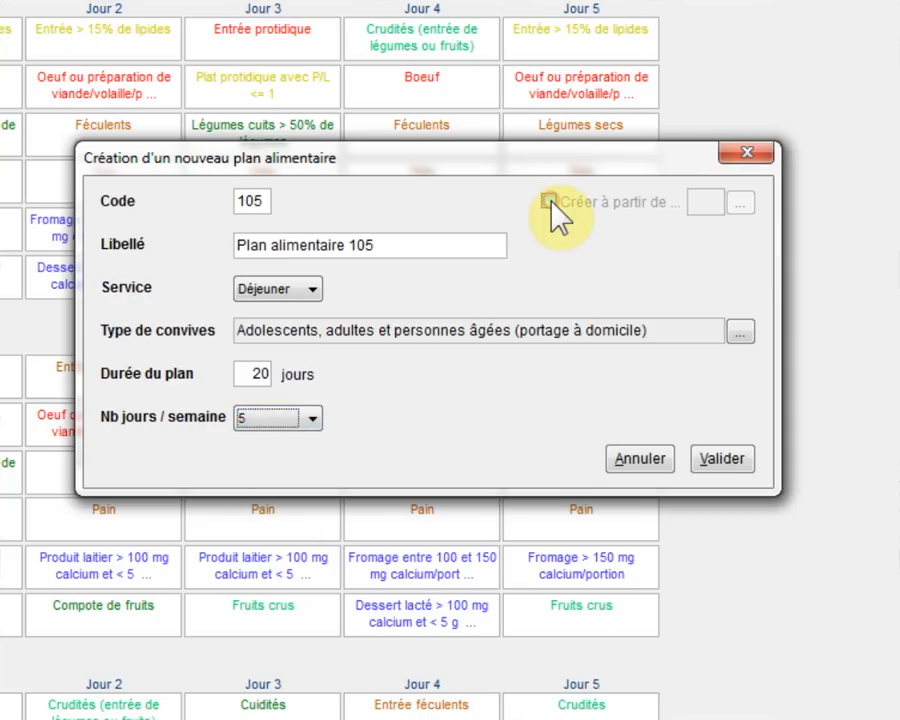
click(550, 201)
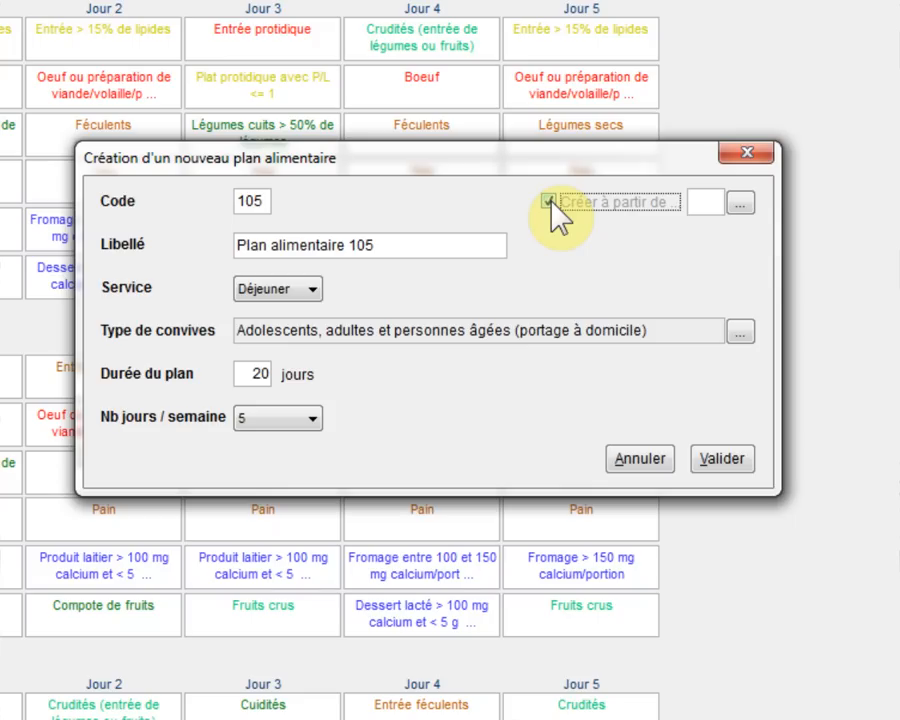
click(549, 200)
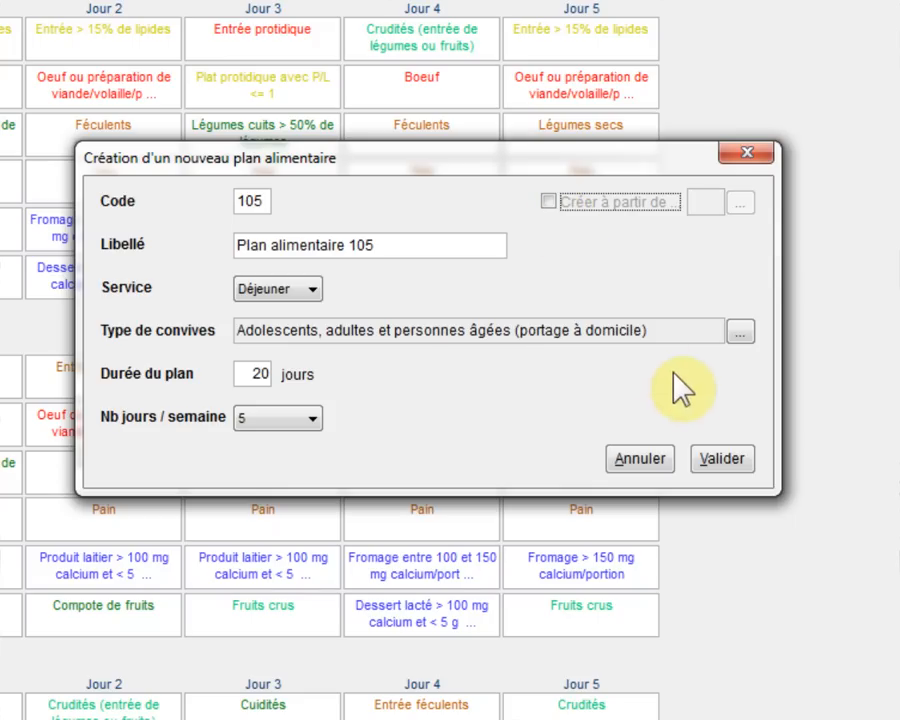
click(733, 461)
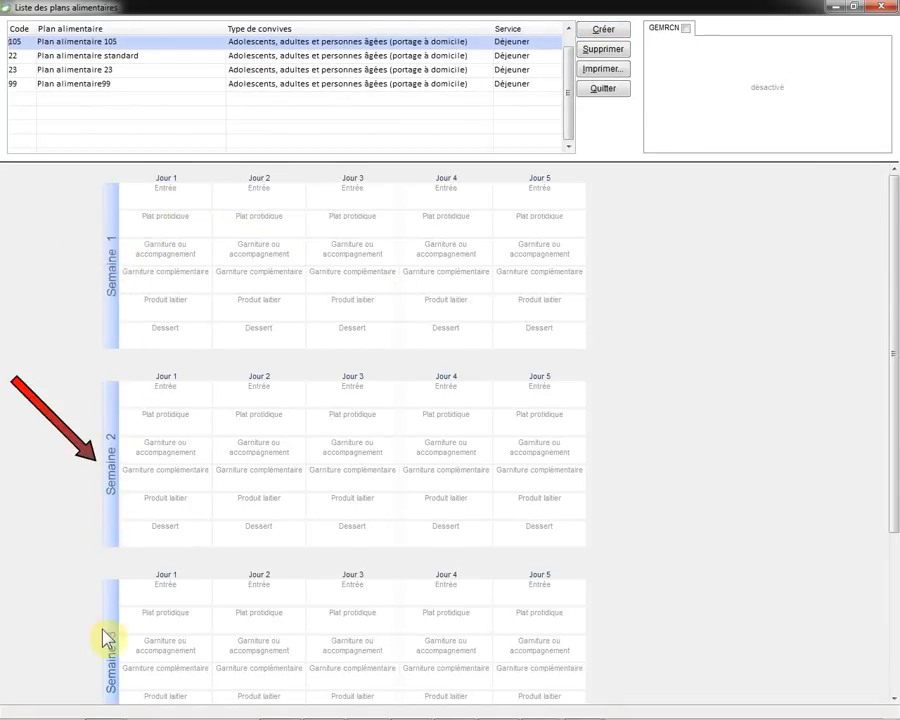
click(892, 615)
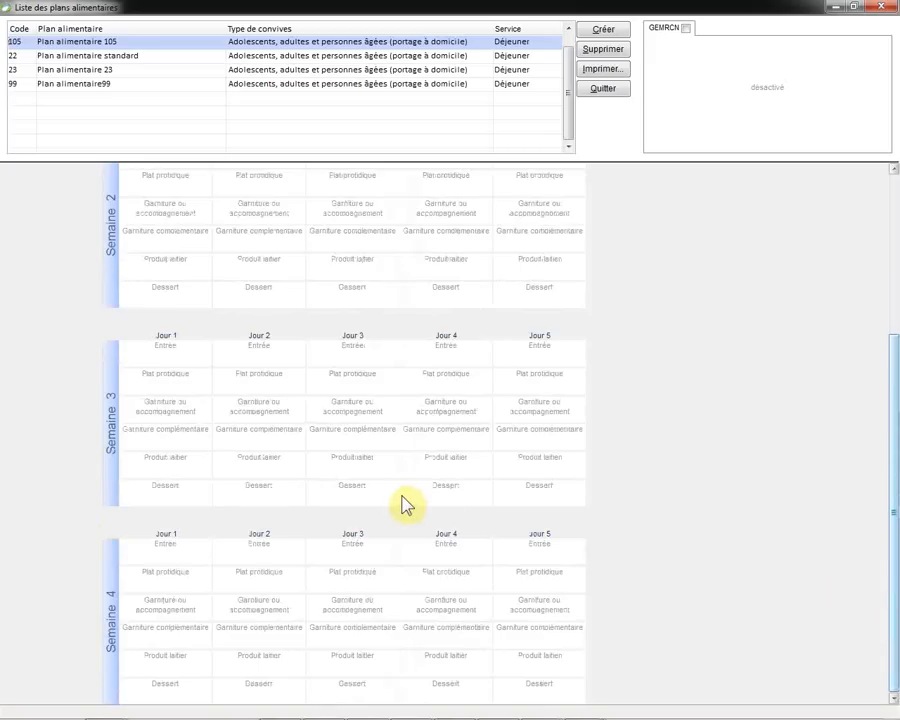
drag(892, 635, 895, 435)
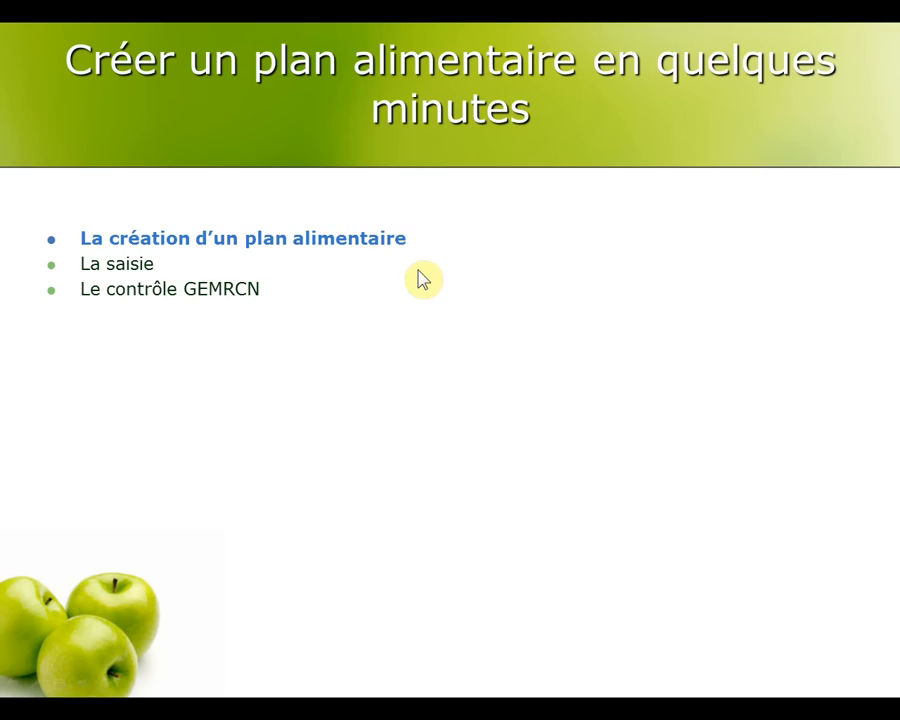
click(418, 270)
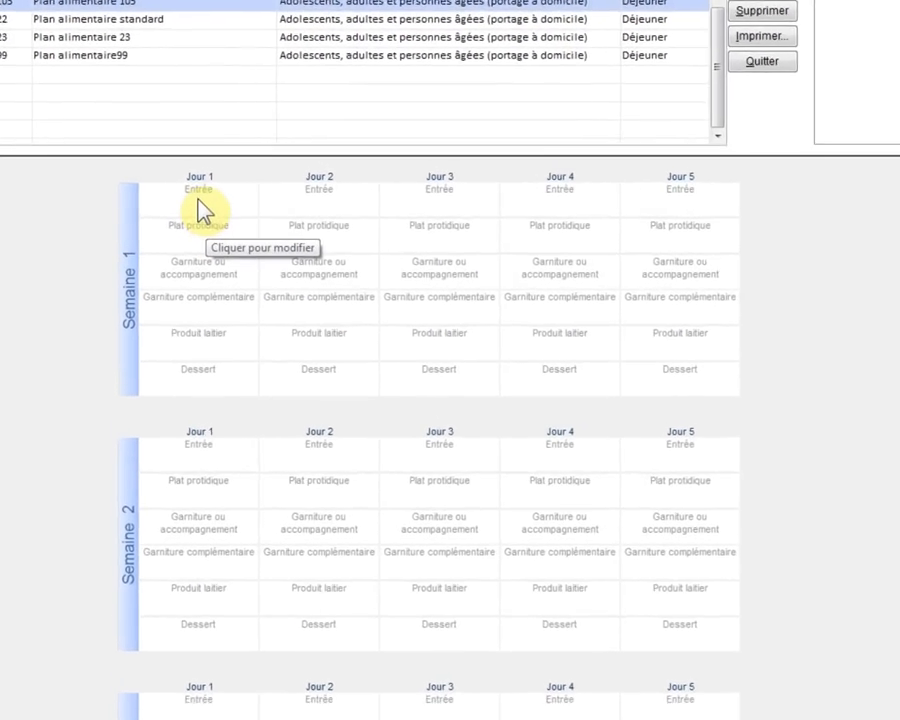
- Fill the Semaine 1 starters with Crudités (entrée de légumes ou fruits) for Jour 1, Cuidités for Jour 2 and Entrée > 15% de lipides for Jour 3
click(167, 189)
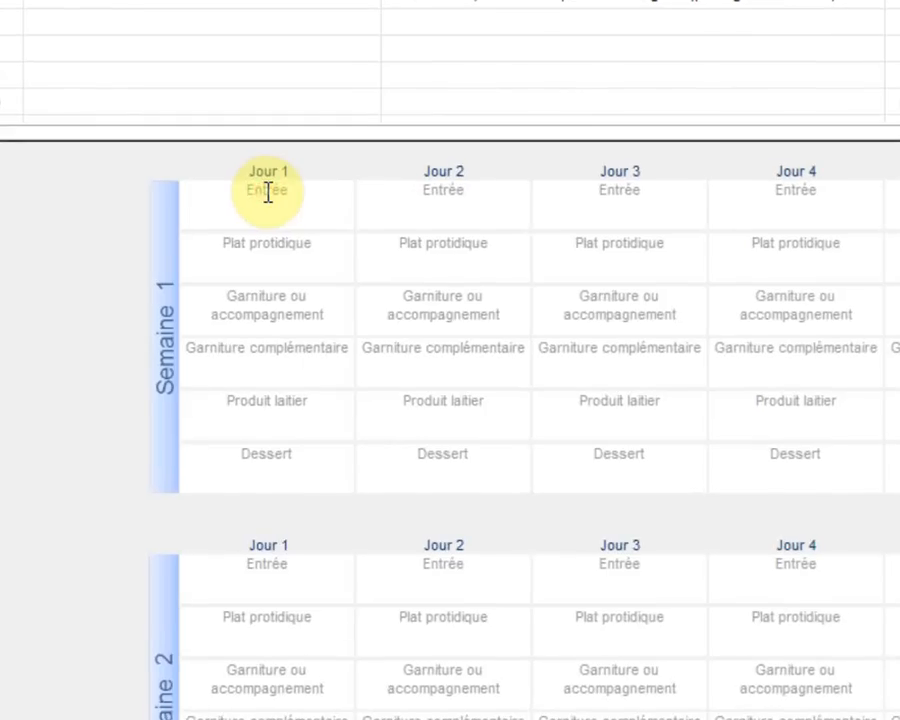
click(266, 193)
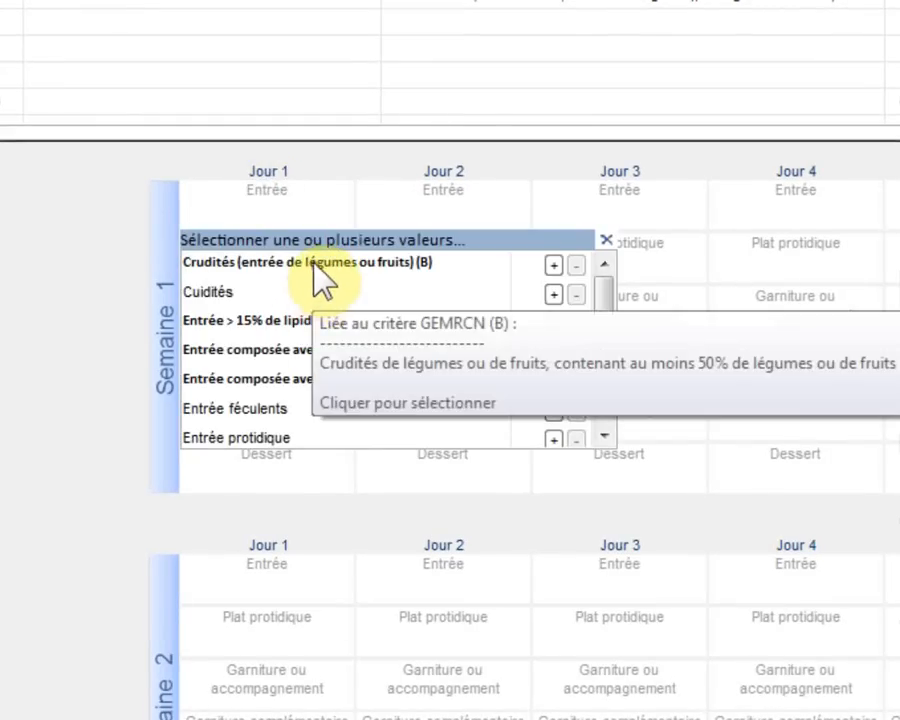
click(314, 268)
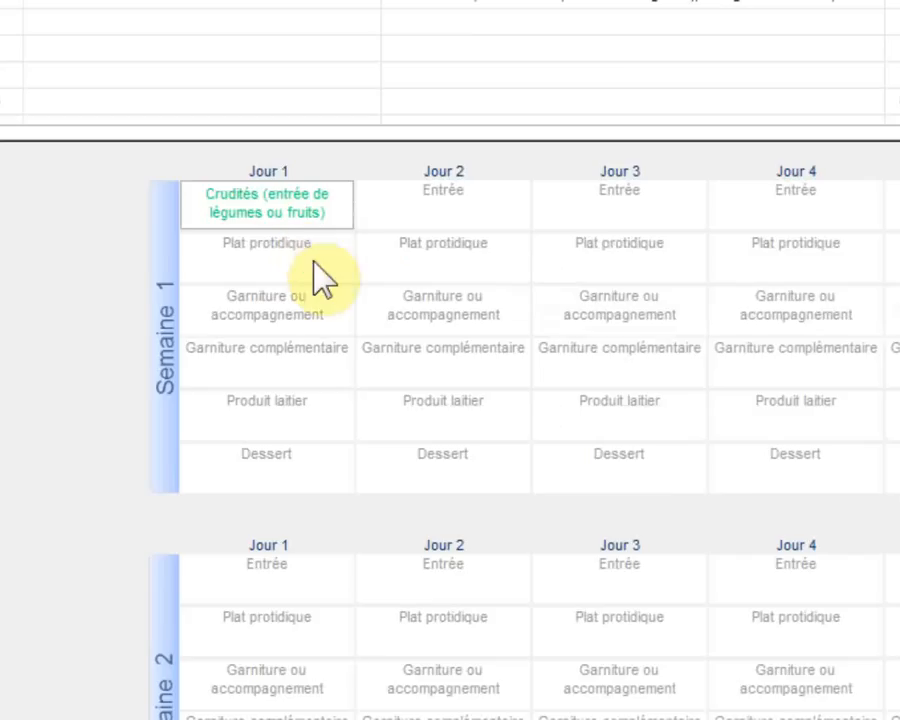
click(446, 203)
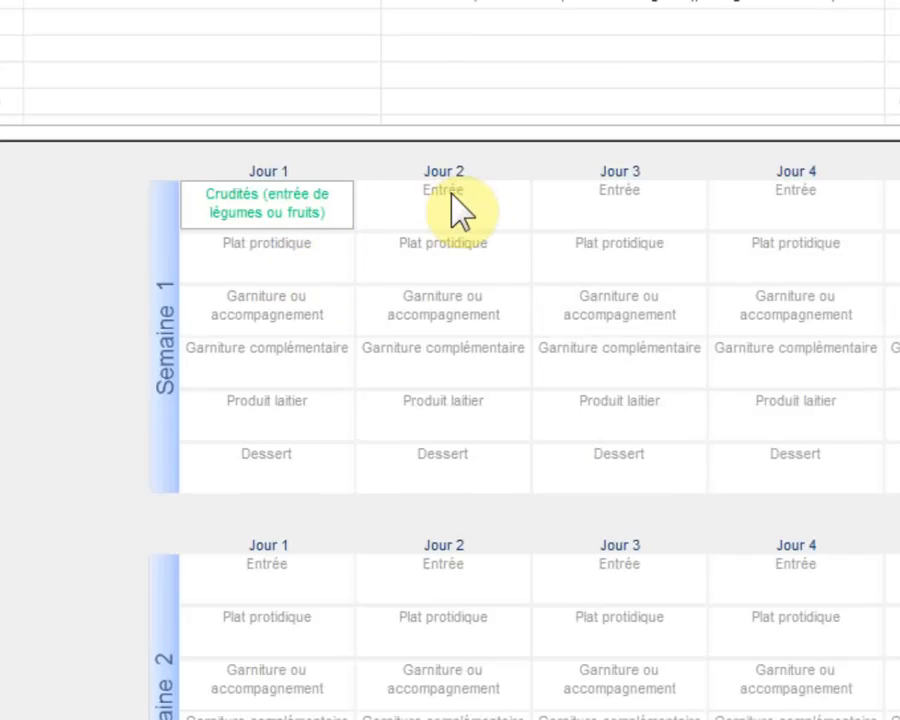
click(402, 296)
click(622, 192)
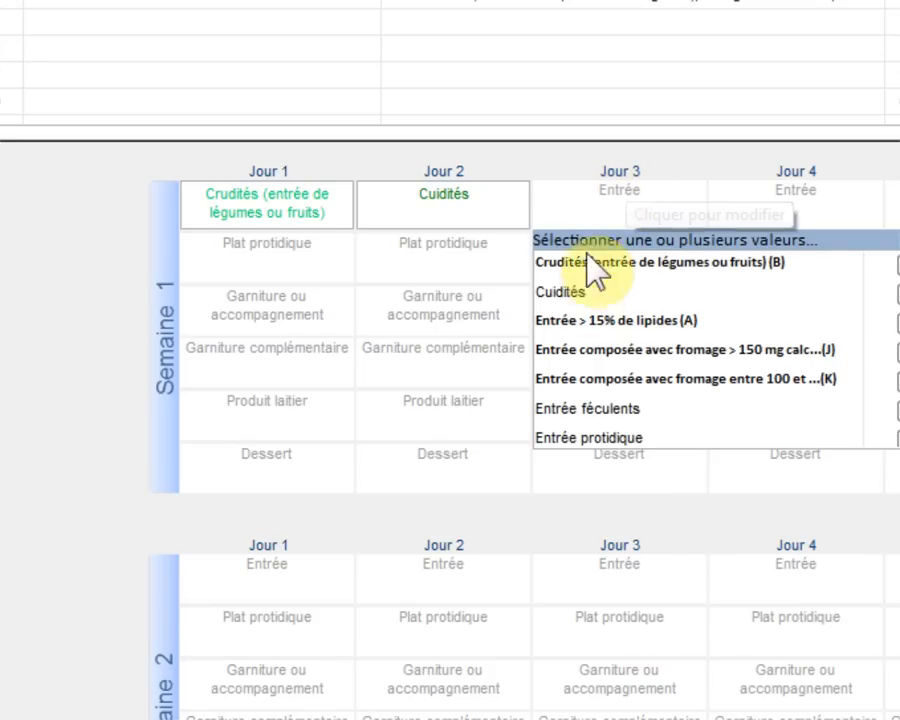
click(584, 330)
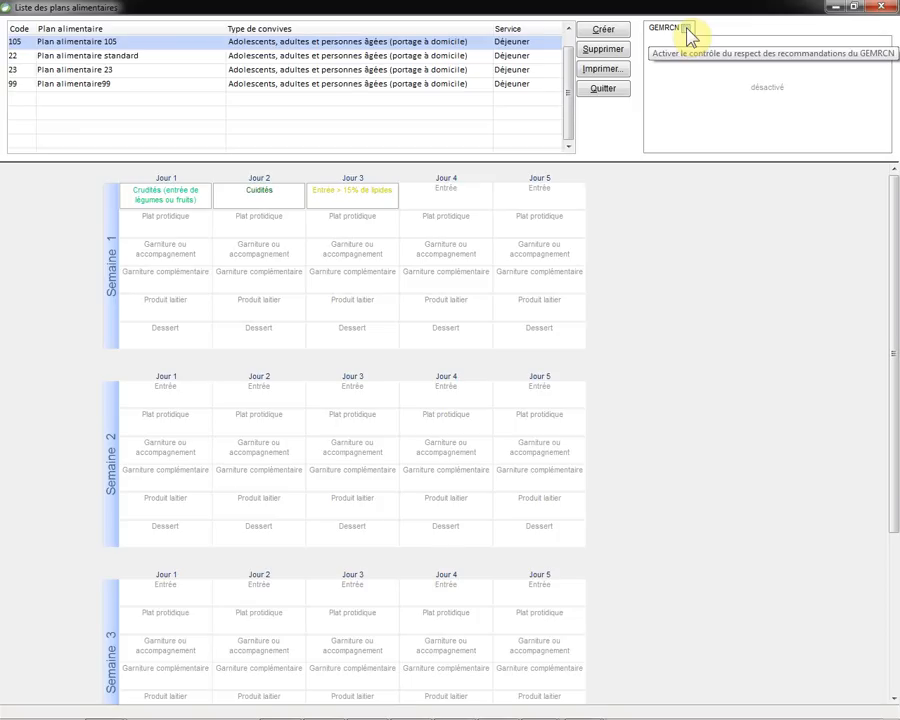
- For Semaine 1 Jour 1, choose Agneau as the protein dish, Féculents as the side and Pain as the complementary side
click(172, 217)
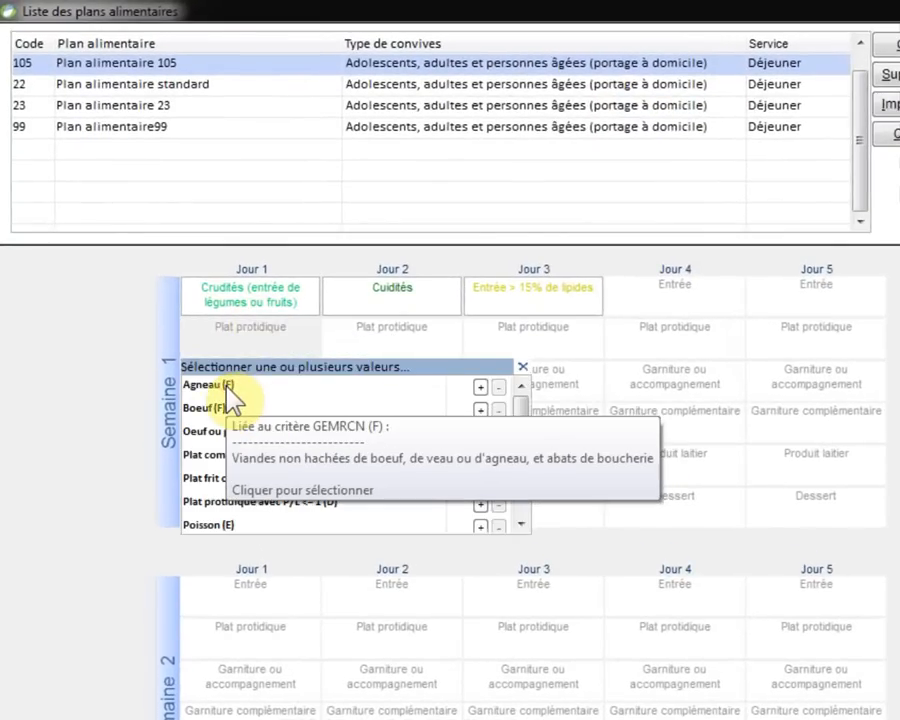
click(227, 387)
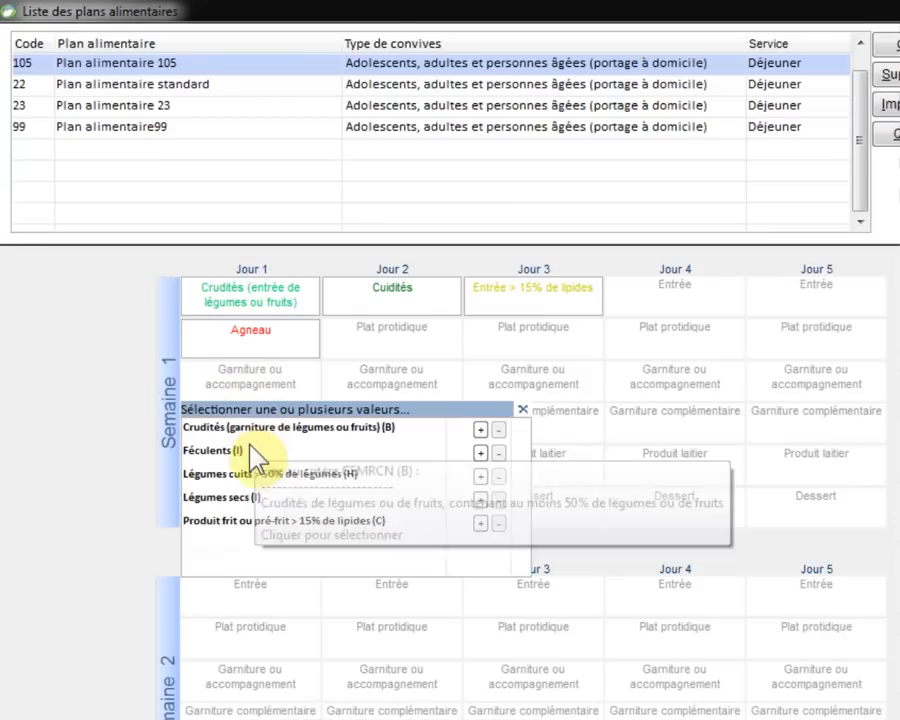
click(240, 450)
click(337, 404)
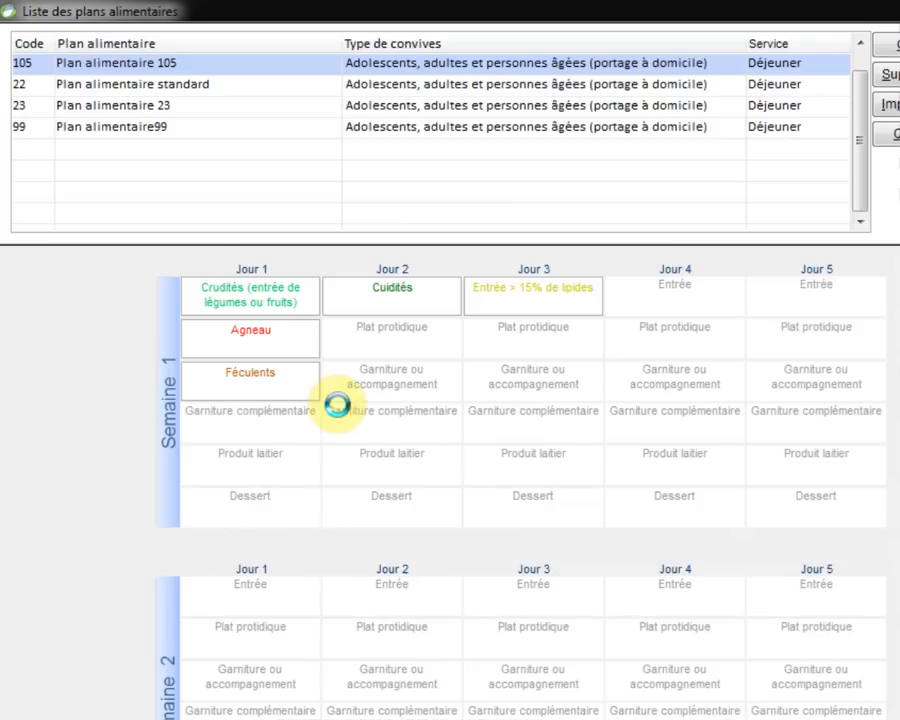
click(259, 415)
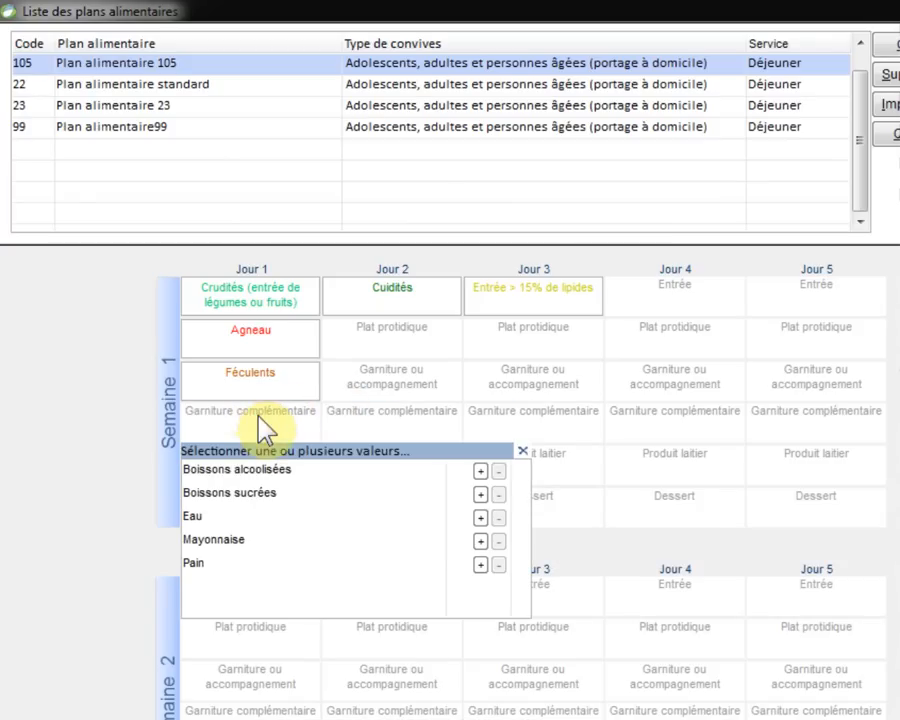
click(200, 563)
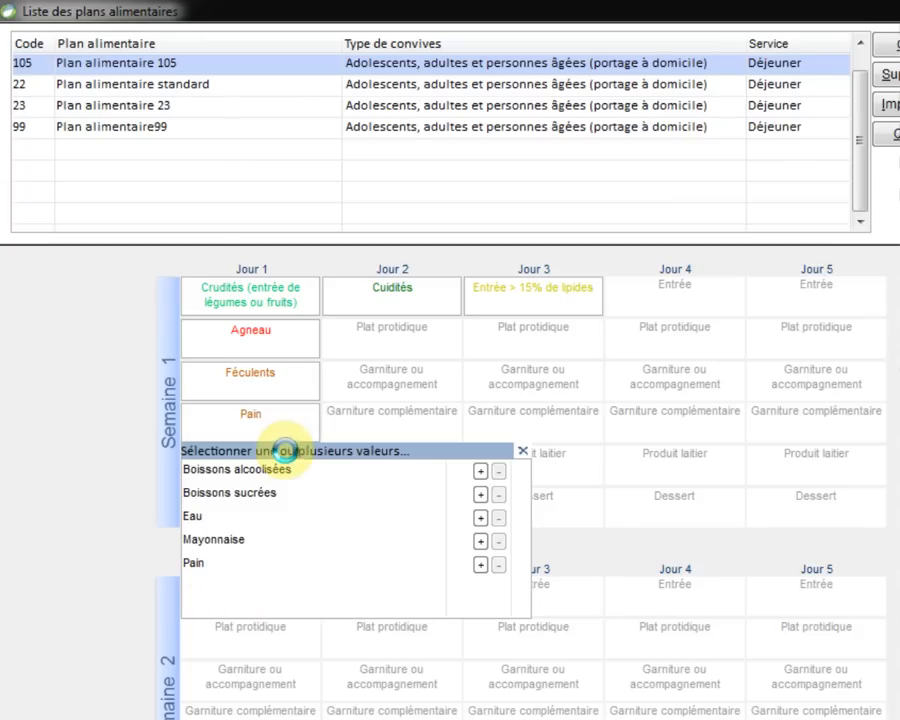
- Complete Semaine 1 Jour 1 with Fromage > 150 mg calcium/portion as dairy and Dessert lacté > 100 mg calcium et < 5 g MG as dessert
click(257, 453)
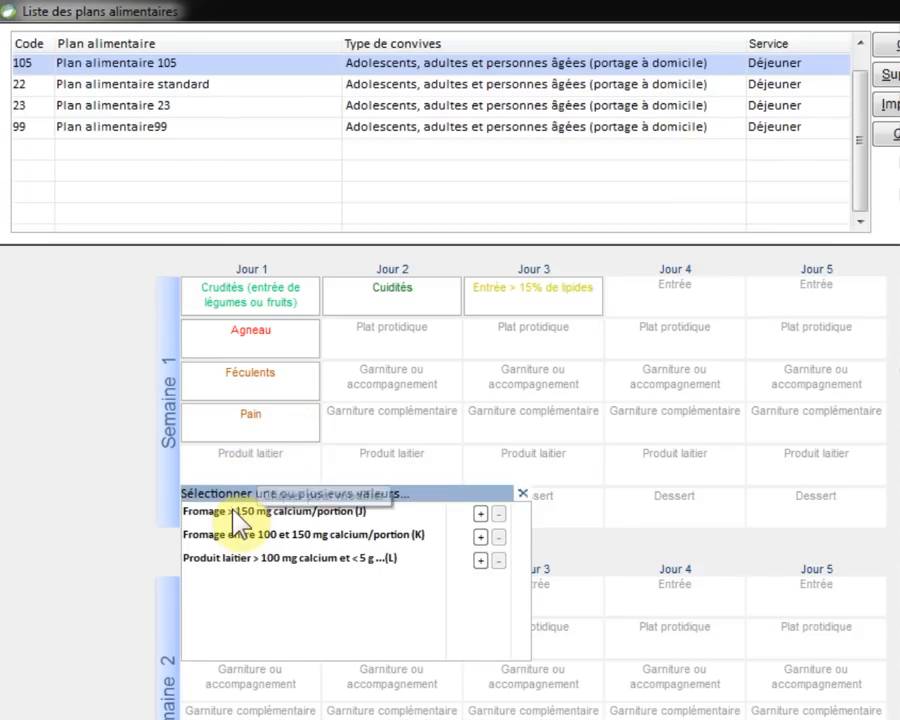
click(238, 511)
click(255, 496)
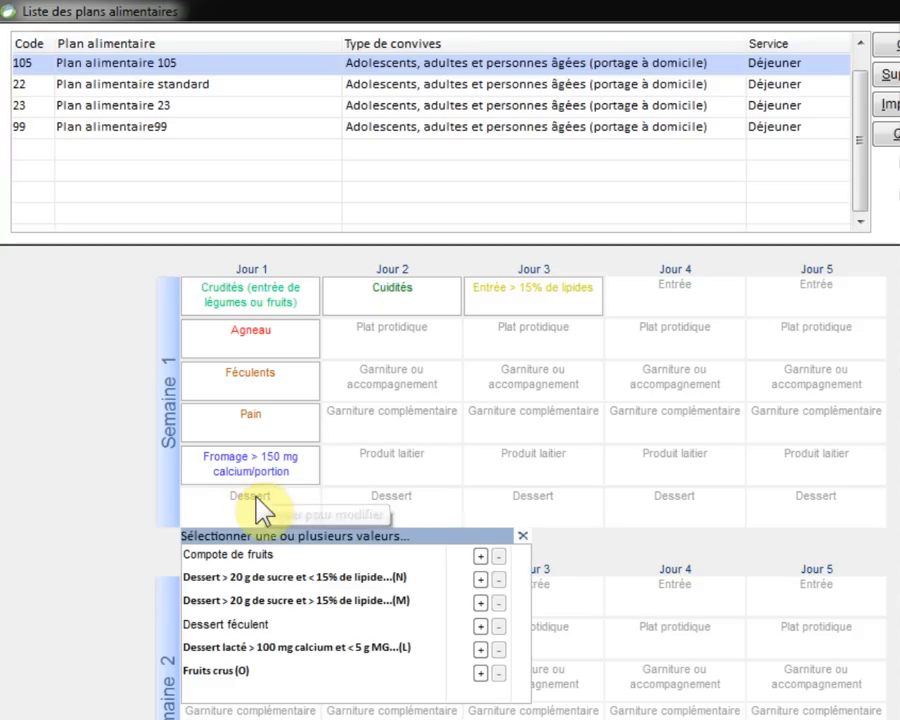
click(237, 648)
- Choose Poisson as the protein dish for Semaine 1 Jour 2
click(399, 327)
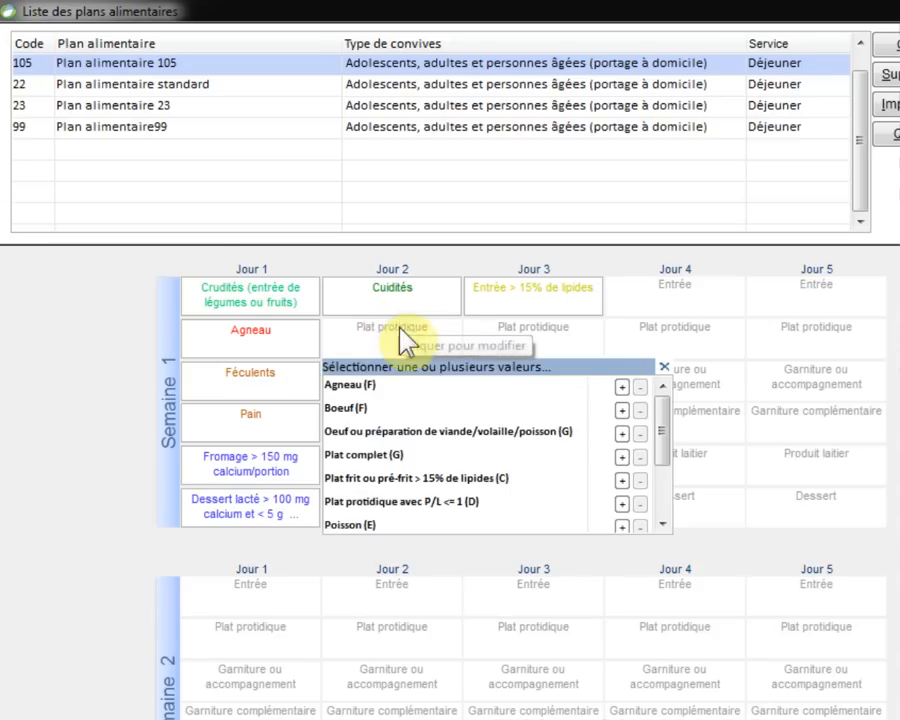
scroll(366, 515, down, 1)
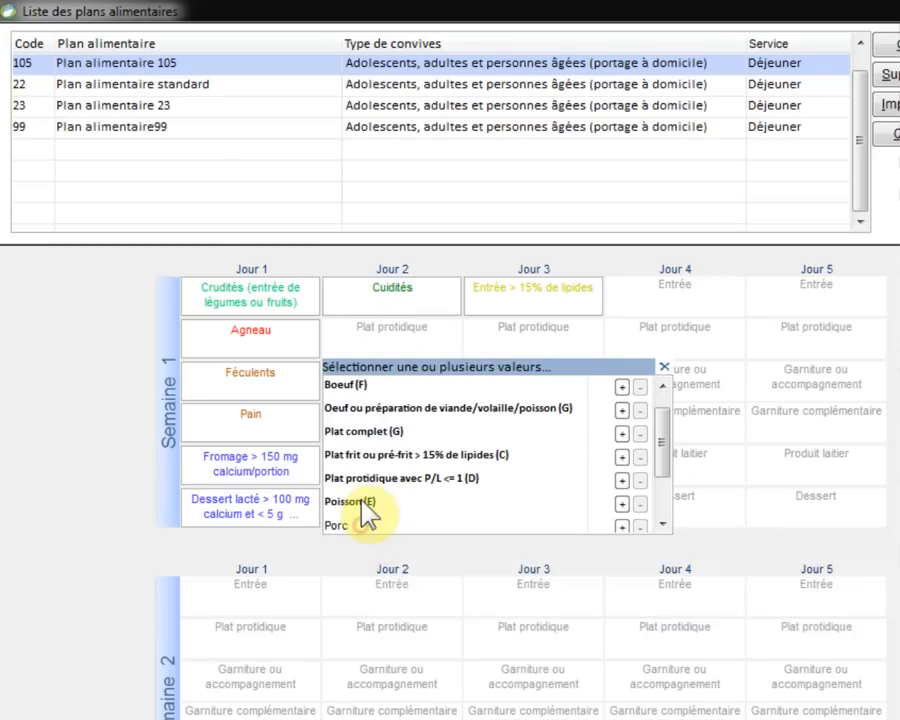
click(360, 502)
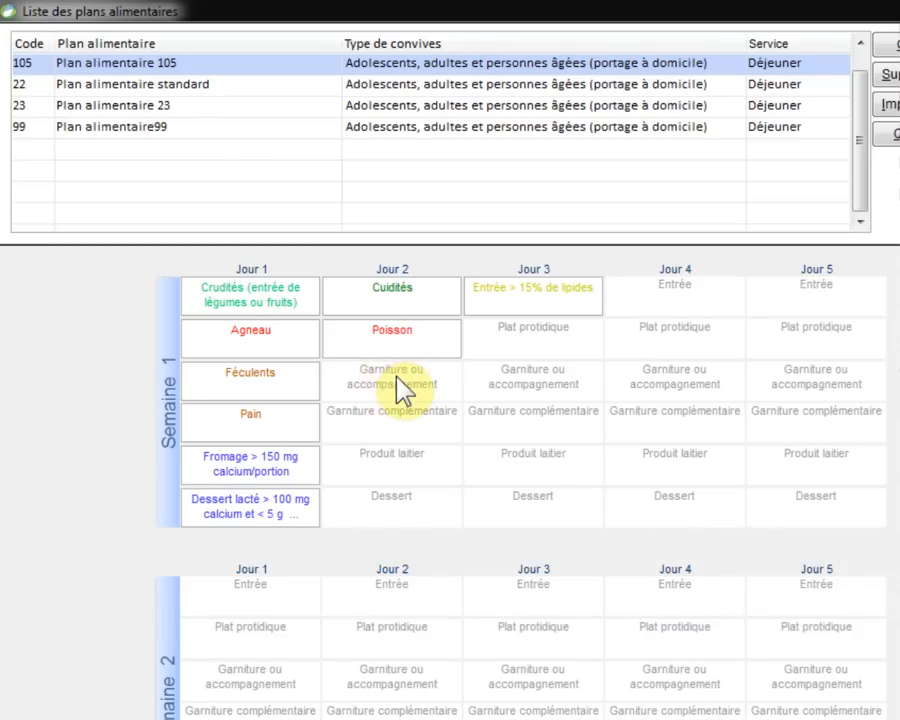
- For Semaine 1 Jour 2, choose Crudités (garniture de légumes ou fruits) as the side and Pain as the complementary side
click(397, 376)
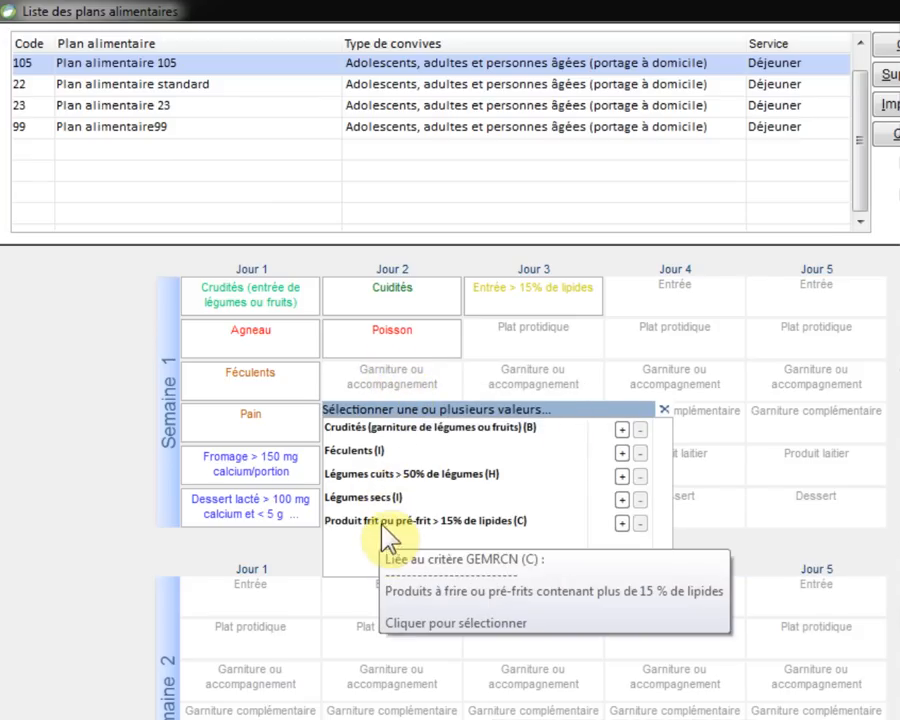
click(390, 425)
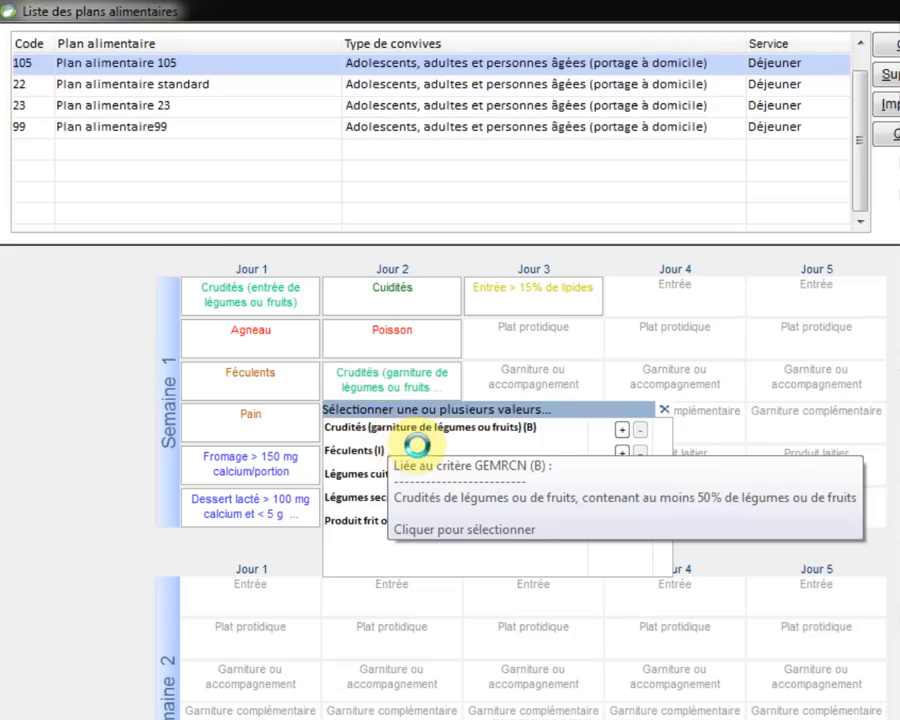
click(417, 411)
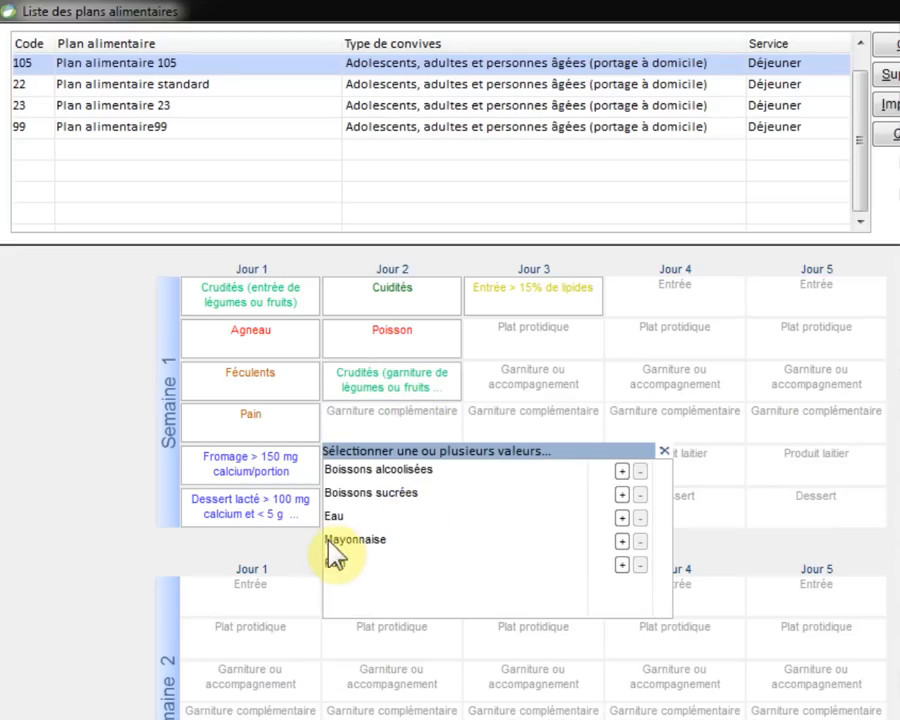
click(348, 563)
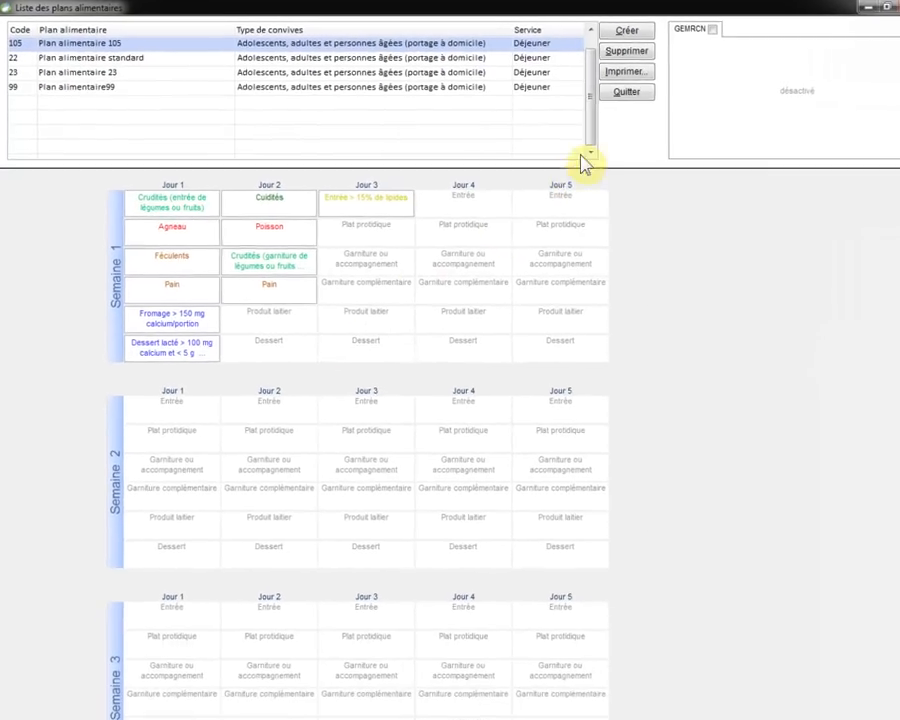
- Enable the GEMRCN check and set the Semaine 1 starters for Jour 4 and Jour 5 to Crudités (entrée de légumes ou fruits)
click(713, 30)
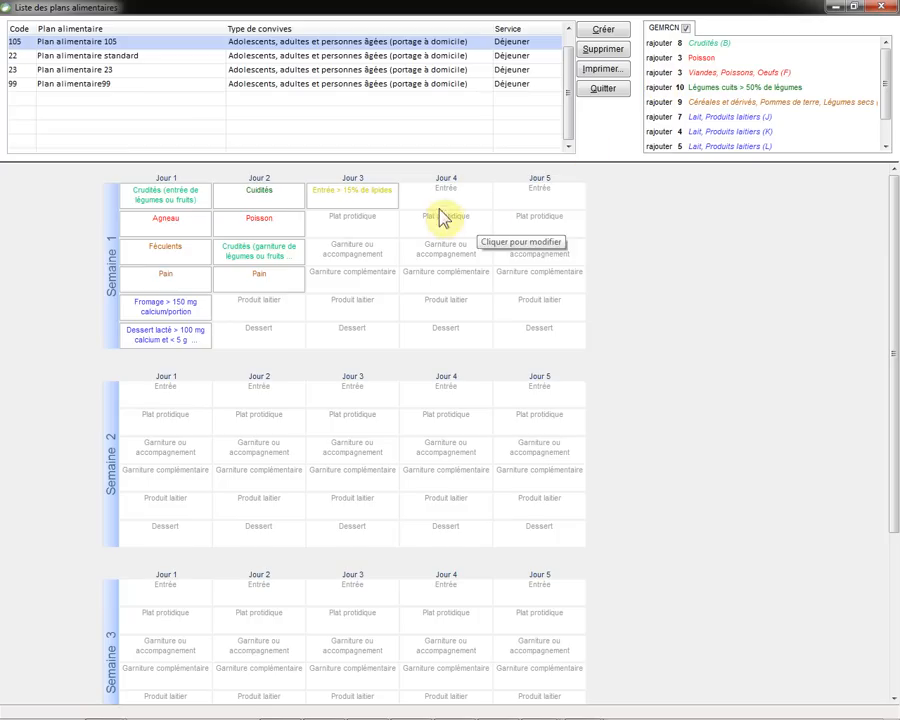
click(450, 190)
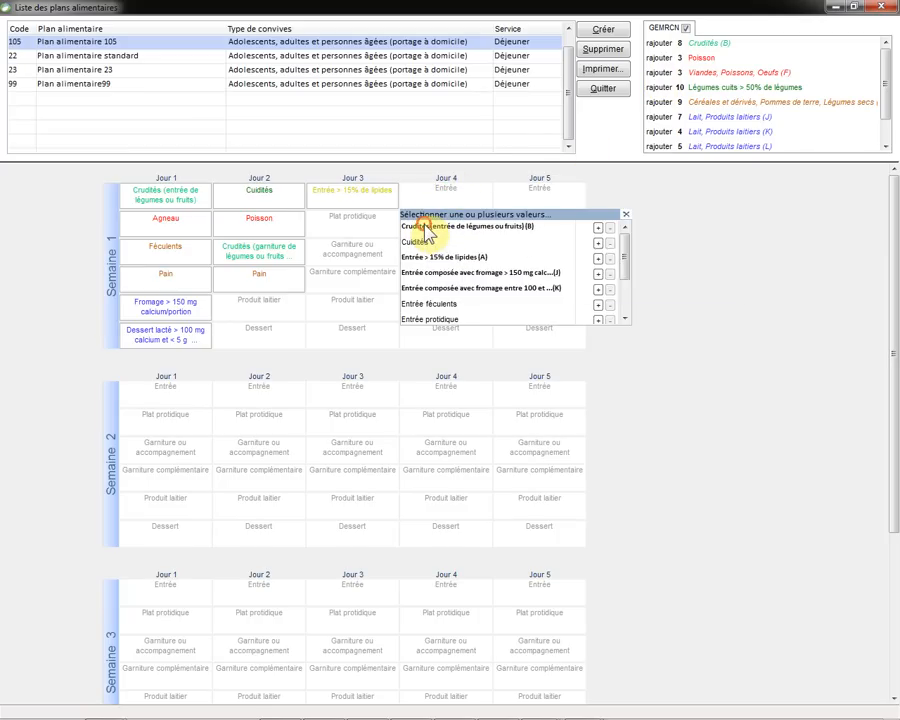
click(426, 230)
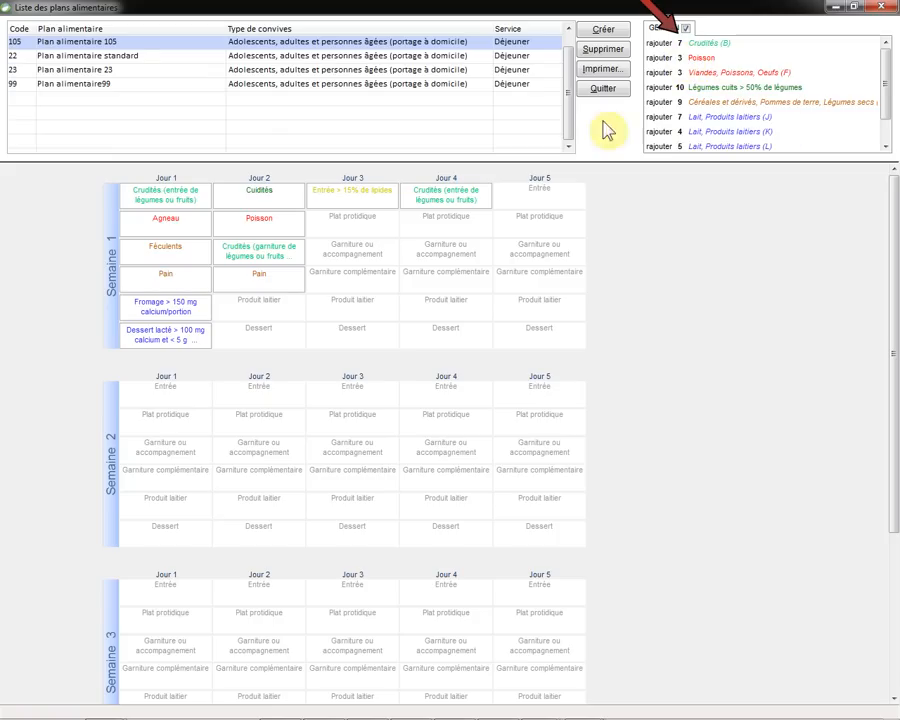
click(537, 189)
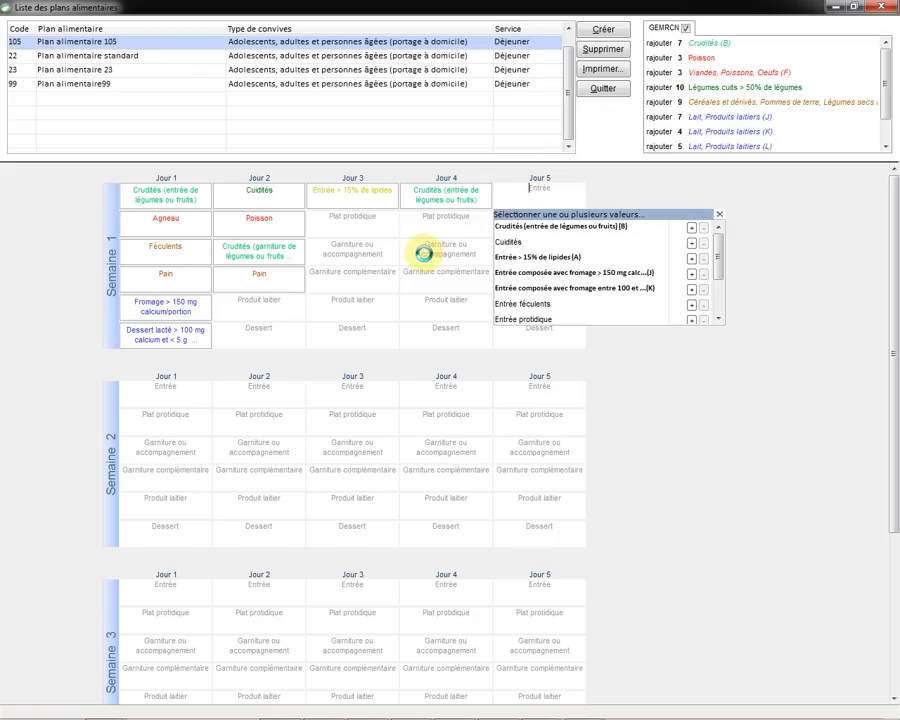
click(519, 225)
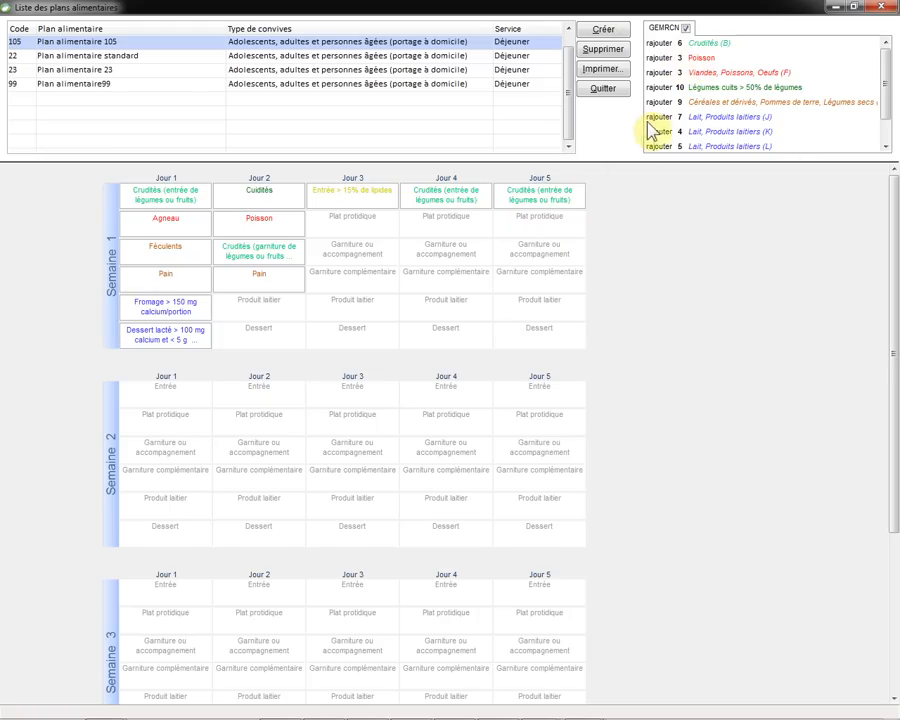
- Open Plan alimentaire 1 (code 001) from the plan list and enable its GEMRCN check
click(567, 42)
click(567, 42)
click(567, 42)
click(567, 42)
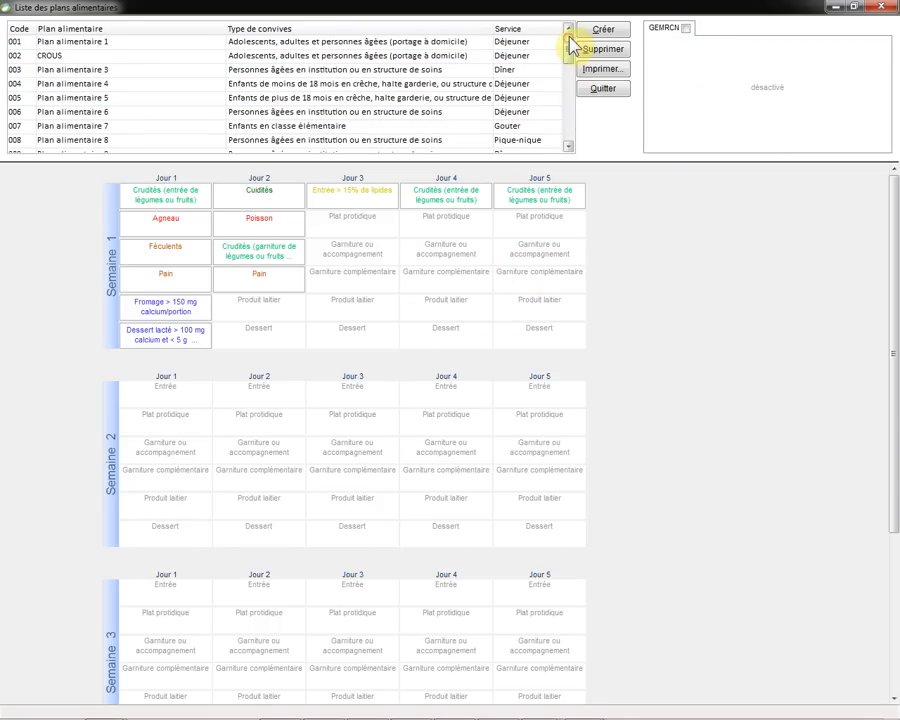
click(426, 45)
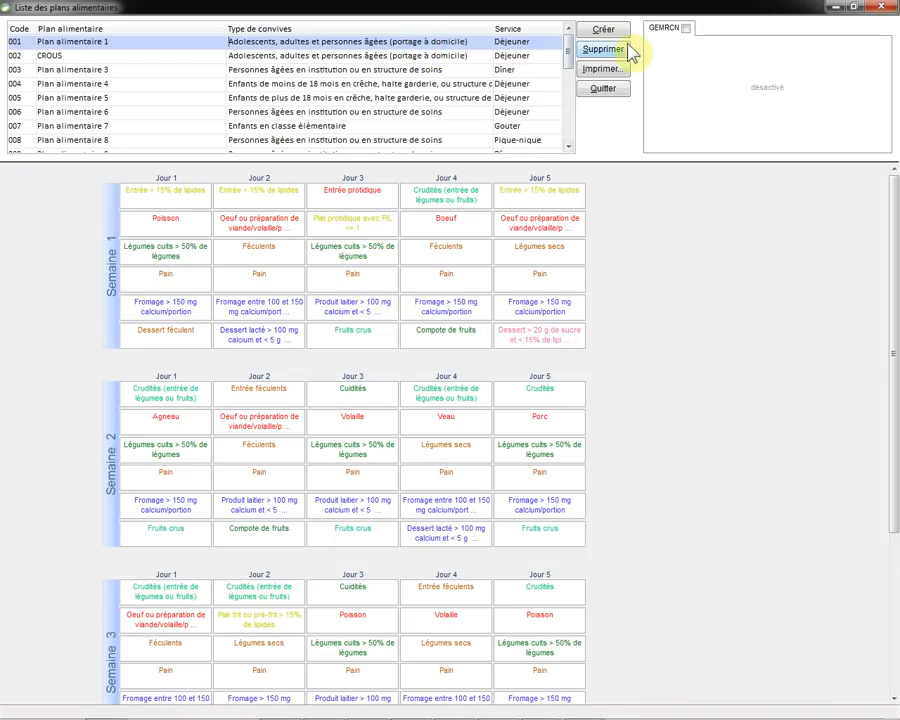
click(686, 27)
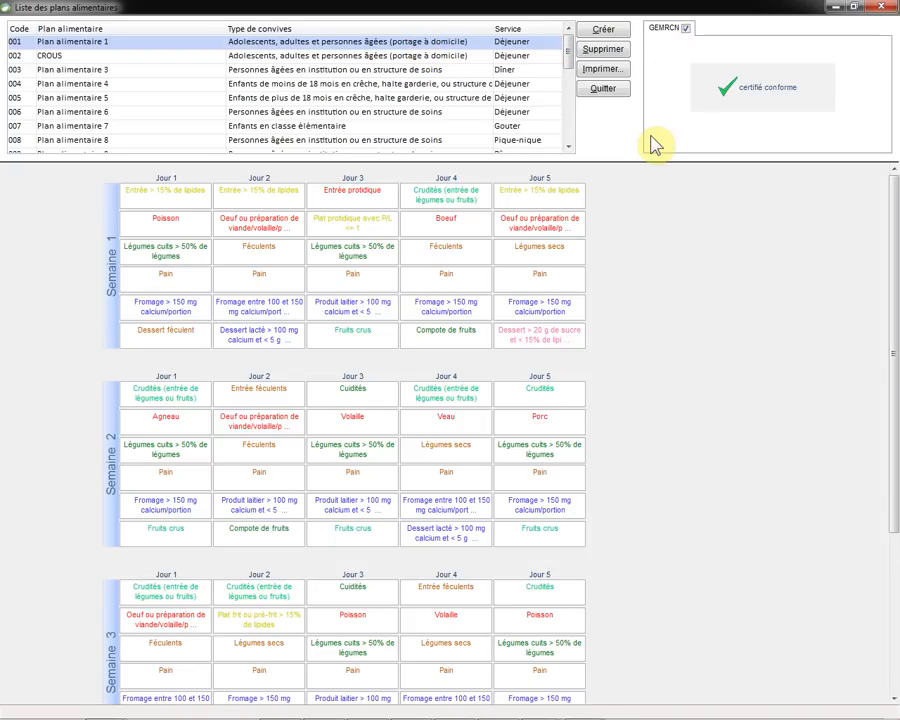
- Print the Feuille de contrôle for Plan alimentaire 1
click(612, 72)
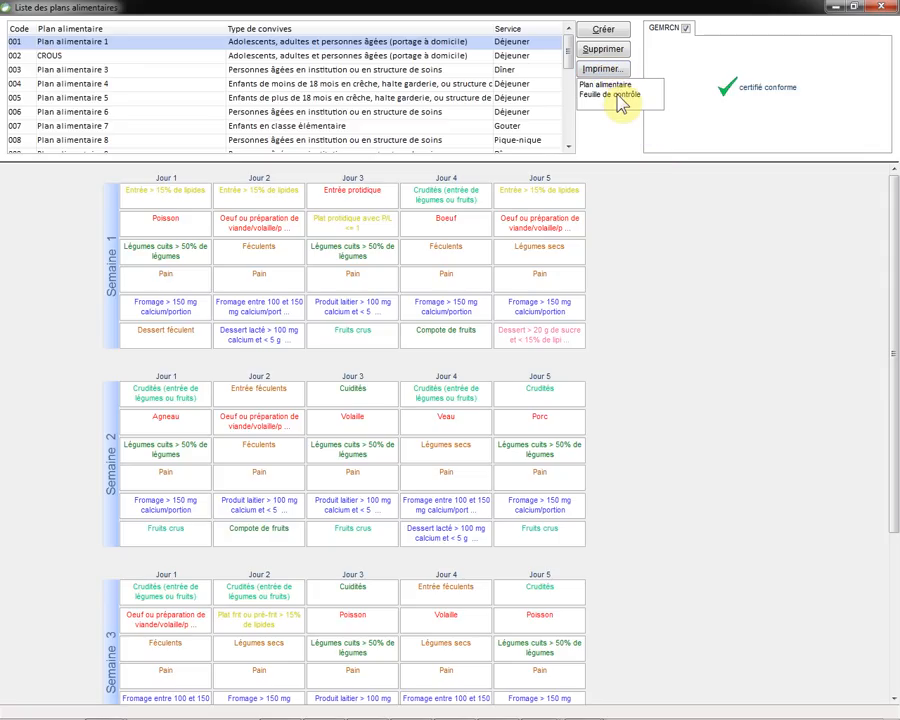
click(616, 94)
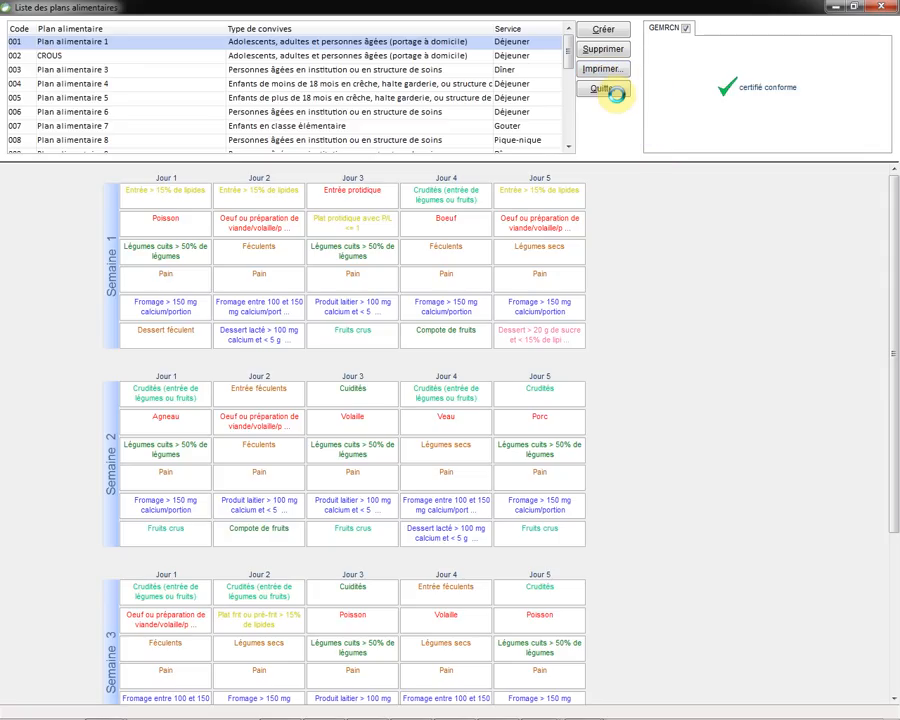